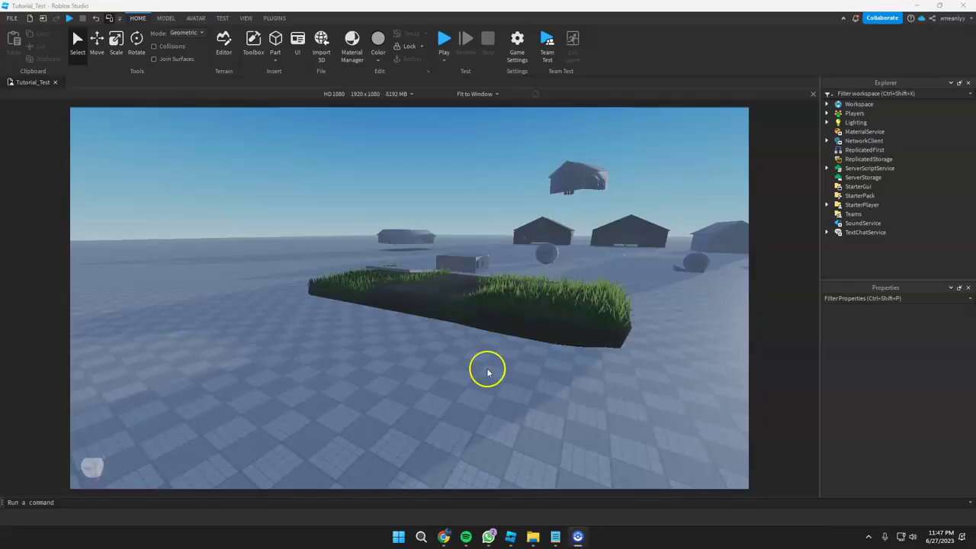
# Turn the editor view toward the sun and buildings, then start a playtest
pyautogui.moveTo(503, 369); pyautogui.dragTo(521, 301, button='right')
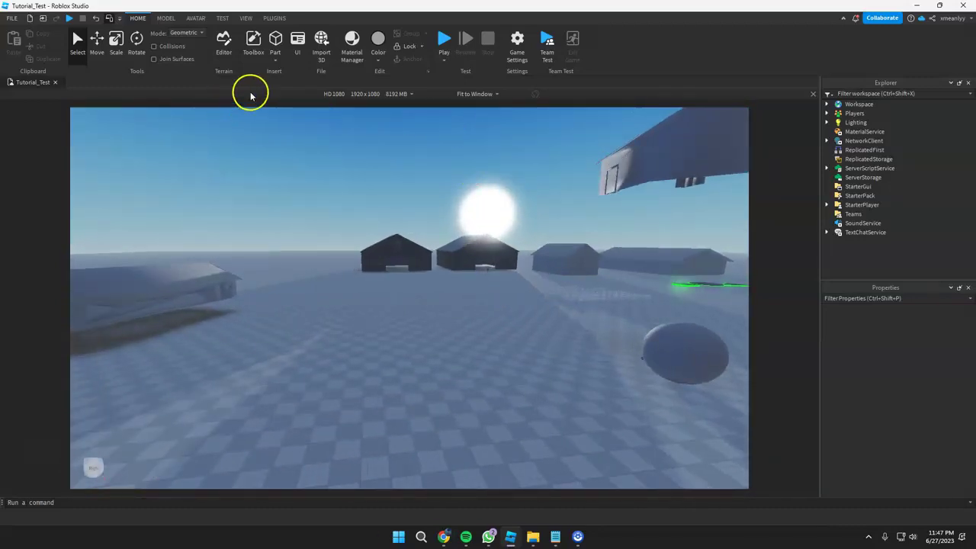
pyautogui.click(443, 46)
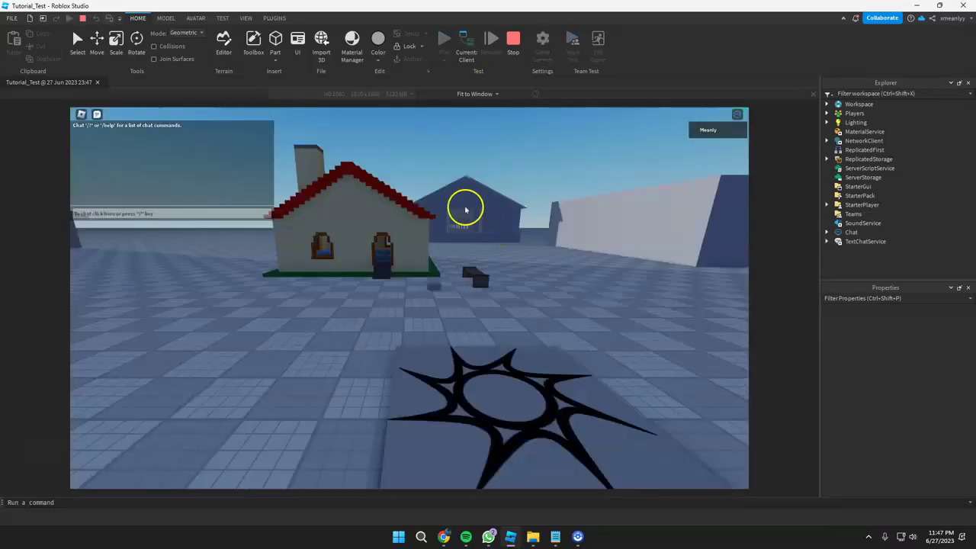
# Swing the game camera around the buildings and starburst pad, moving the character slightly
pyautogui.moveTo(499, 212); pyautogui.dragTo(507, 215, button='right')
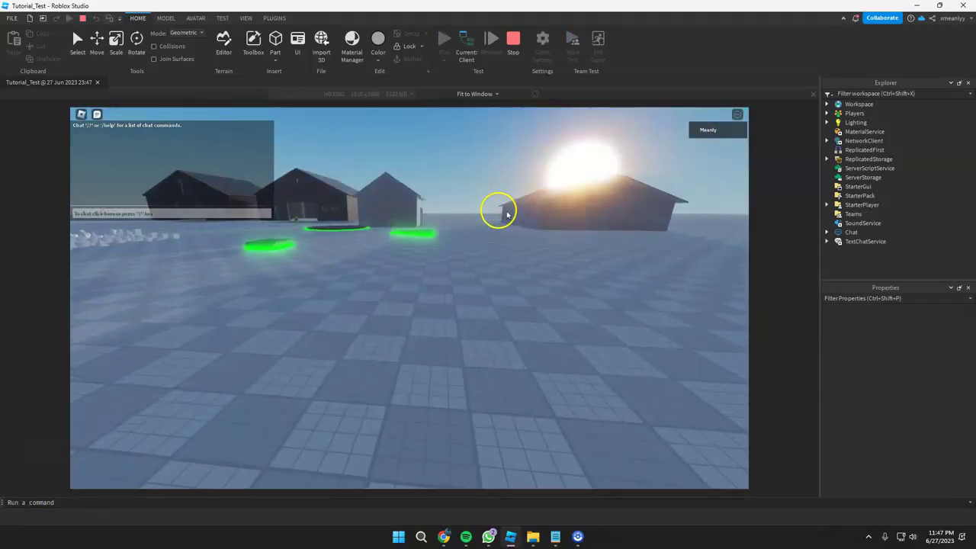
pyautogui.moveTo(539, 245); pyautogui.dragTo(511, 243, button='right')
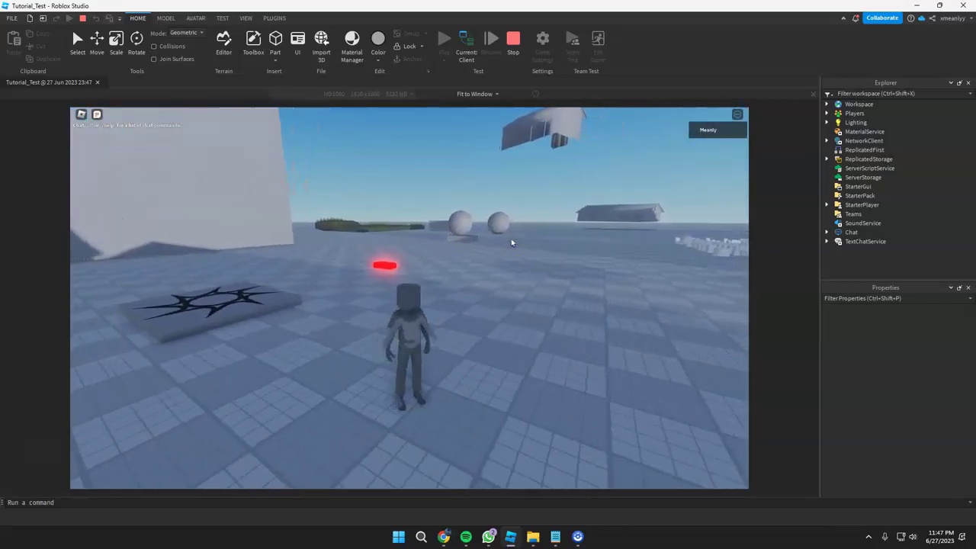
pyautogui.press('a')
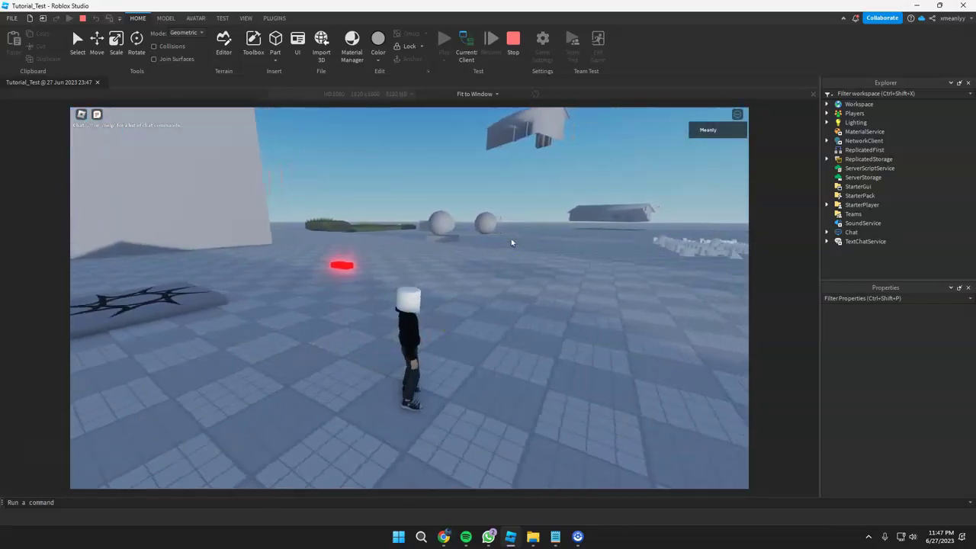
pyautogui.moveTo(511, 243); pyautogui.dragTo(511, 243, button='right')
# Zoom out, then zoom all the way into first person and walk forward
pyautogui.scroll(-5, 512, 242)
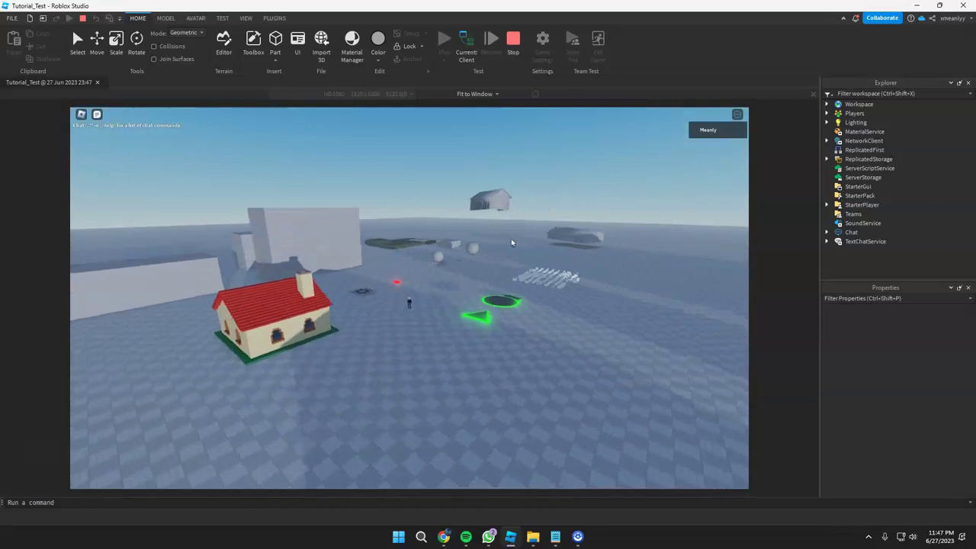
pyautogui.scroll(5, 511, 242)
pyautogui.scroll(3, 511, 242)
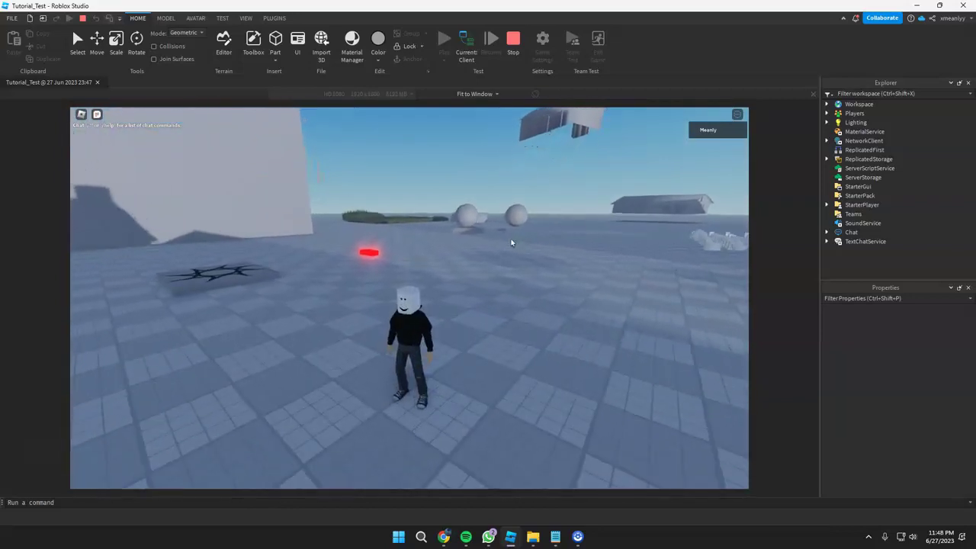
pyautogui.scroll(3, 511, 243)
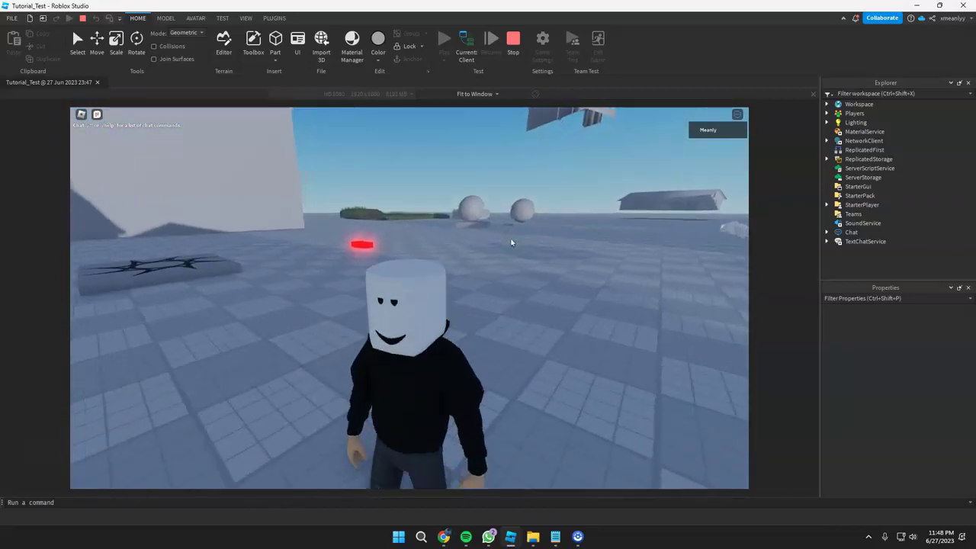
pyautogui.scroll(3, 512, 242)
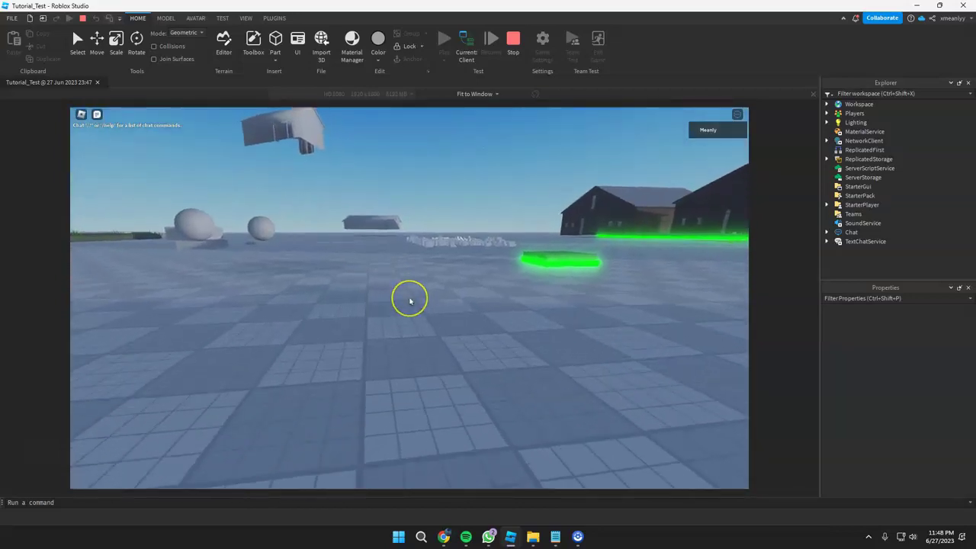
pyautogui.press('w')
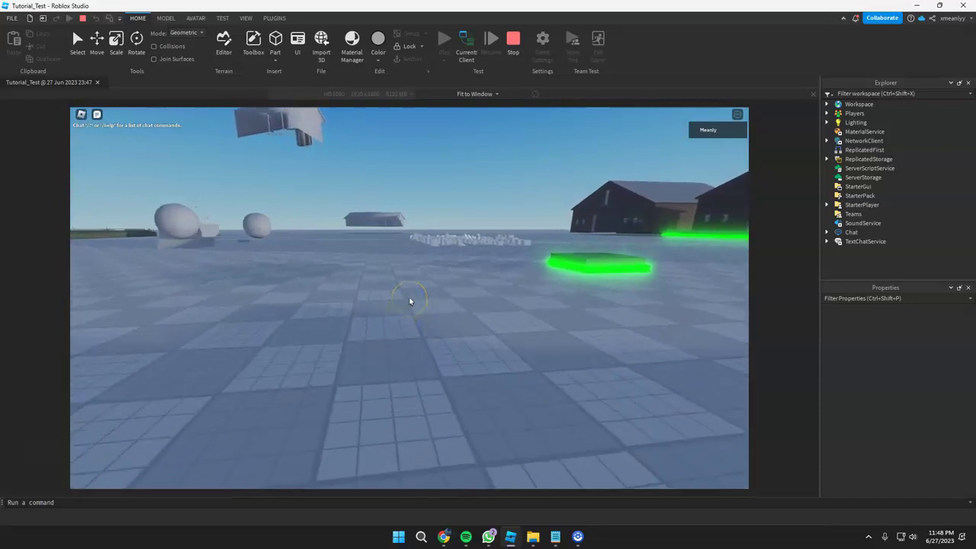
# Zoom back to third person, run and orbit around the character, then stop the playtest
pyautogui.scroll(-3, 409, 301)
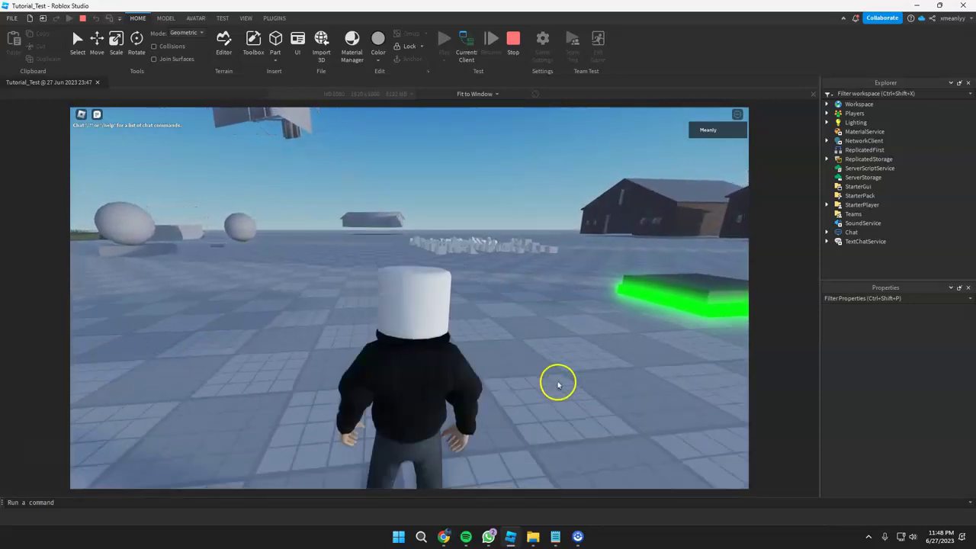
pyautogui.moveTo(557, 383); pyautogui.dragTo(557, 383, button='right')
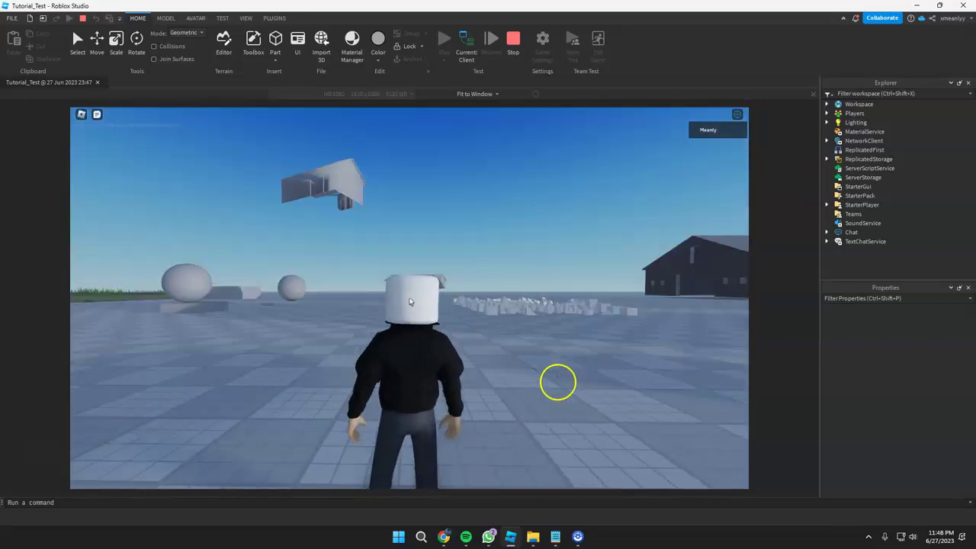
pyautogui.press('w')
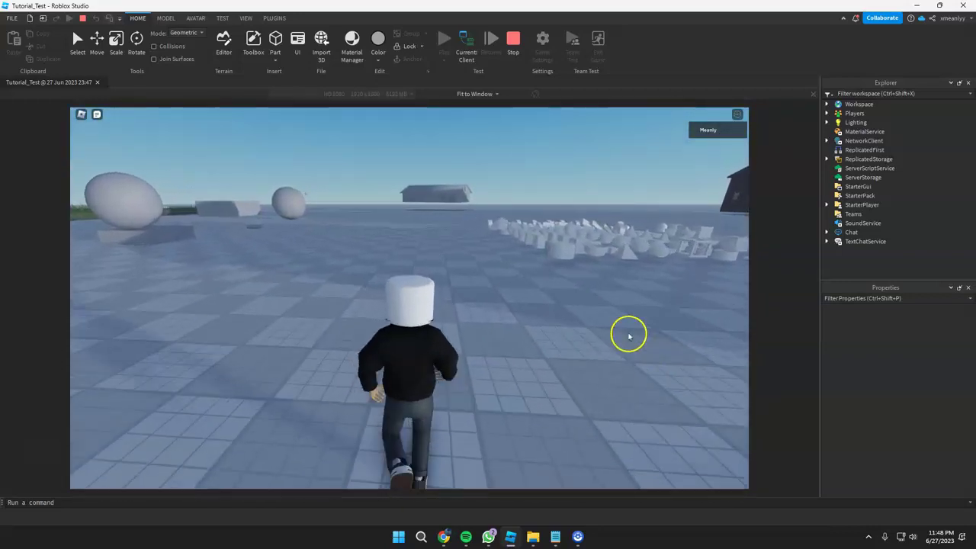
pyautogui.moveTo(557, 384)
pyautogui.mouseDown(button='right')
pyautogui.moveTo(620, 297)
pyautogui.moveTo(539, 164)
pyautogui.mouseUp(button='right')
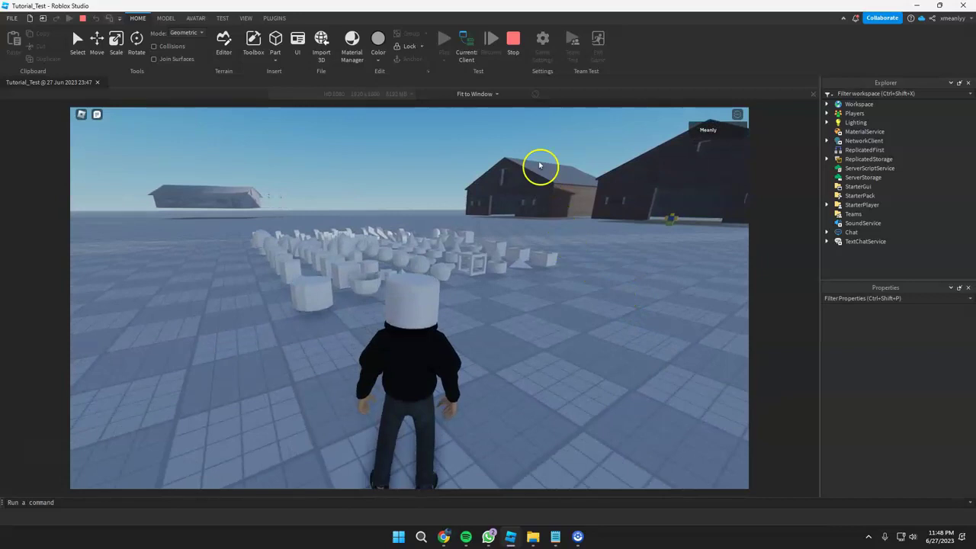
pyautogui.moveTo(490, 231); pyautogui.dragTo(484, 266, button='right')
pyautogui.press('a')
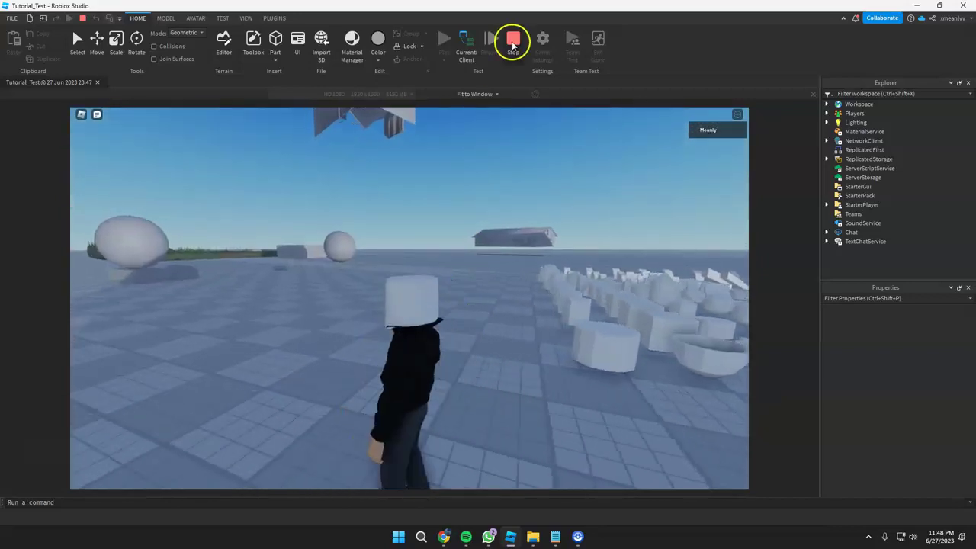
pyautogui.hotkey('shift', 'F5')
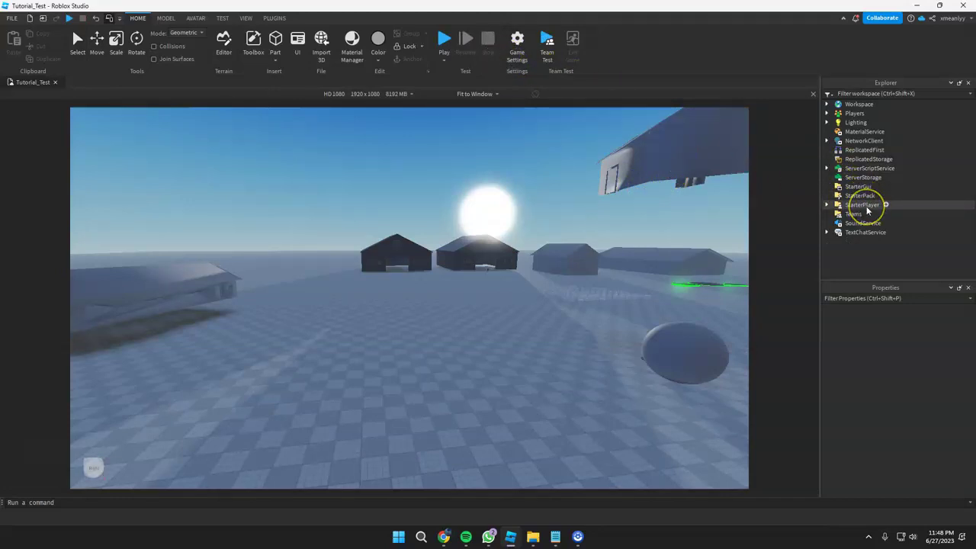
# Change StarterPlayer's CameraMaxZoomDistance from 400 to 15 and start a new playtest
pyautogui.click(866, 206)
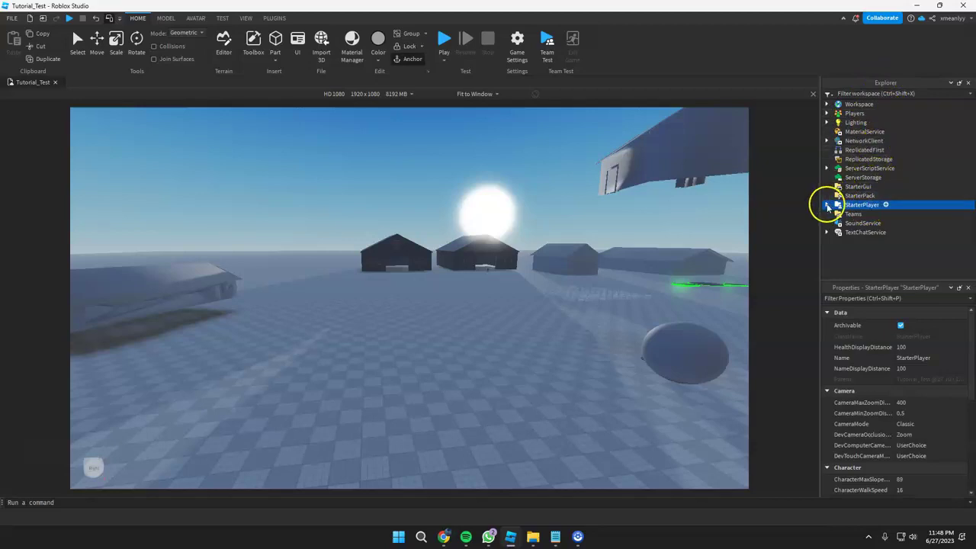
pyautogui.click(828, 206)
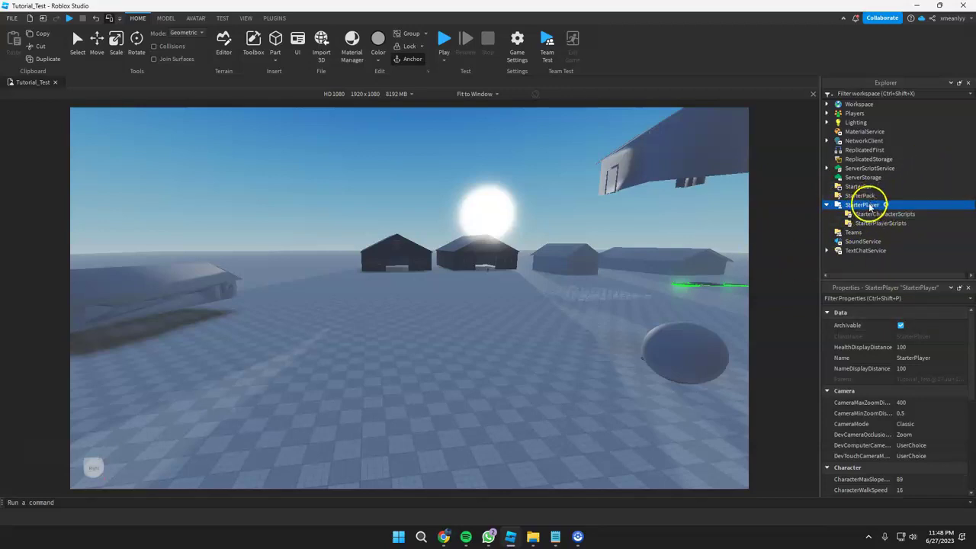
pyautogui.click(913, 405)
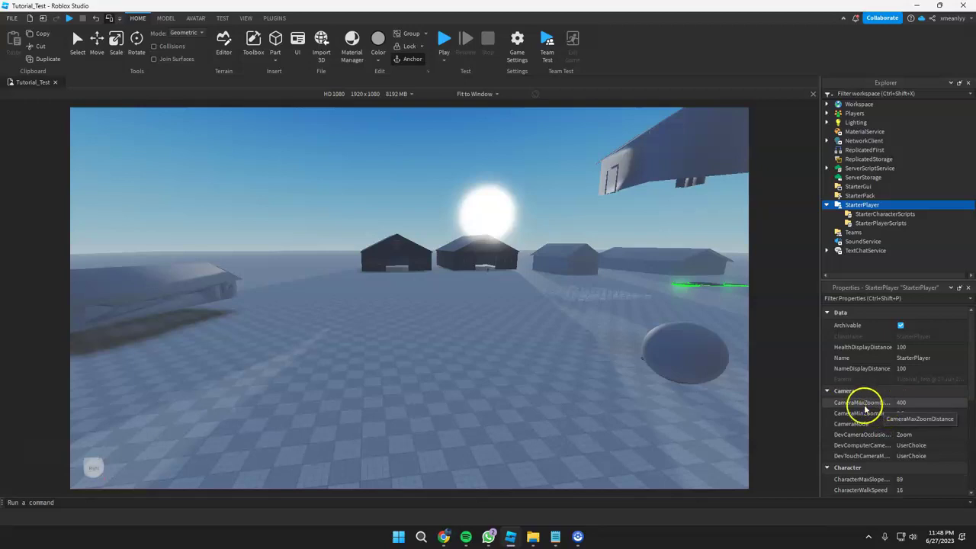
pyautogui.click(909, 405)
pyautogui.write('15')
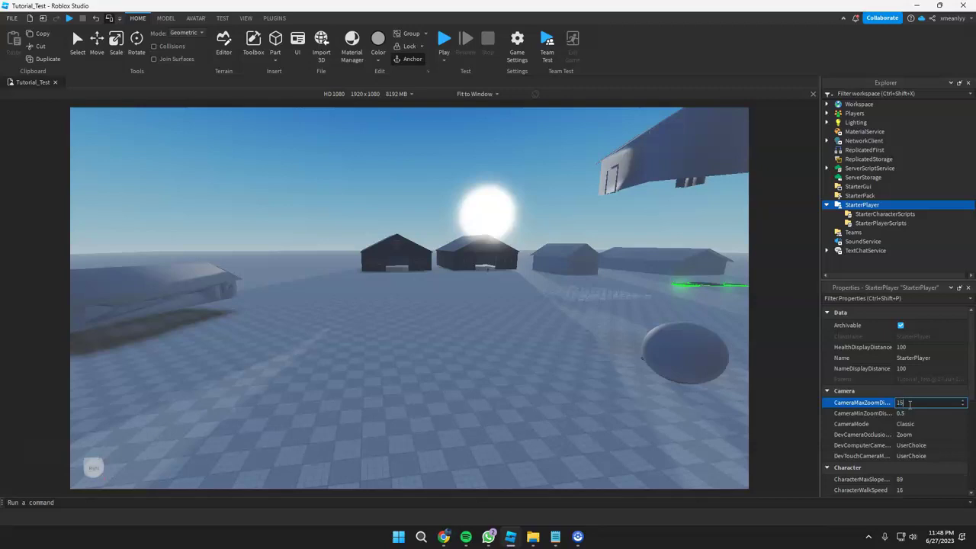
pyautogui.press('Return')
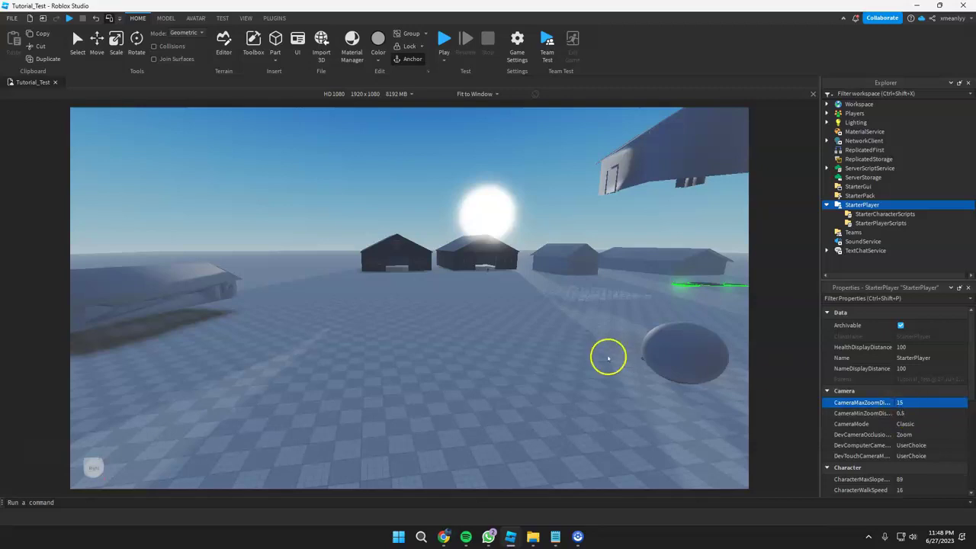
pyautogui.moveTo(609, 358); pyautogui.dragTo(583, 316, button='right')
pyautogui.click(446, 38)
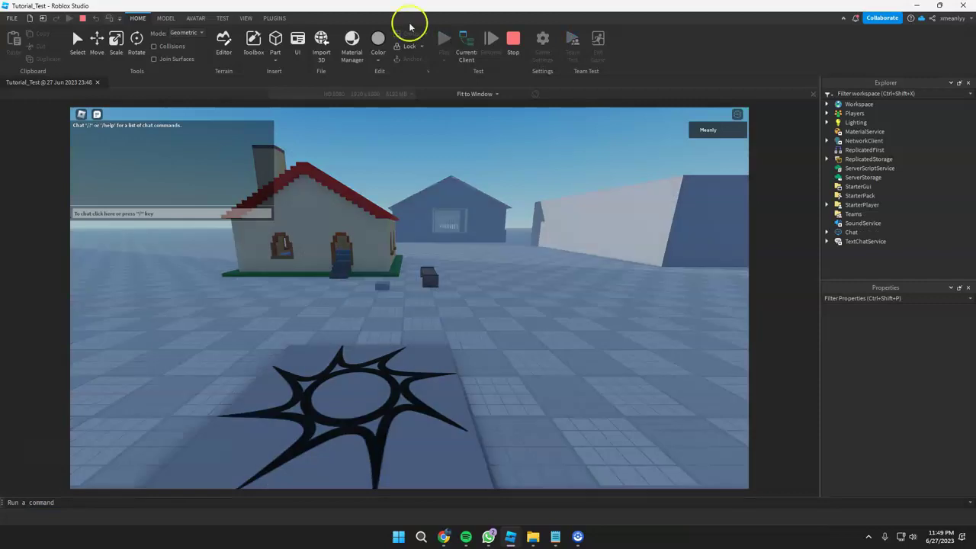
# Run the character and zoom in and out to test the 15 limit, then stop
pyautogui.press('w')
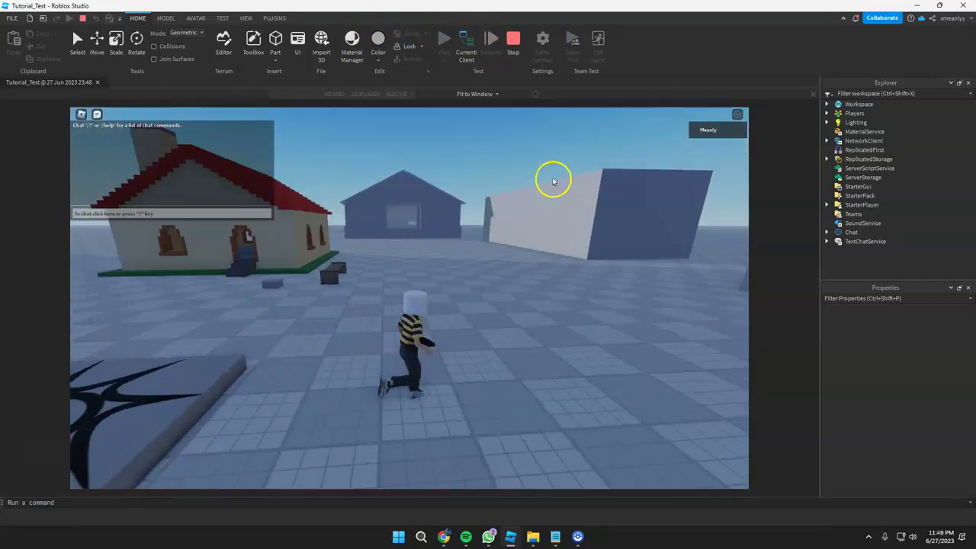
pyautogui.press('w')
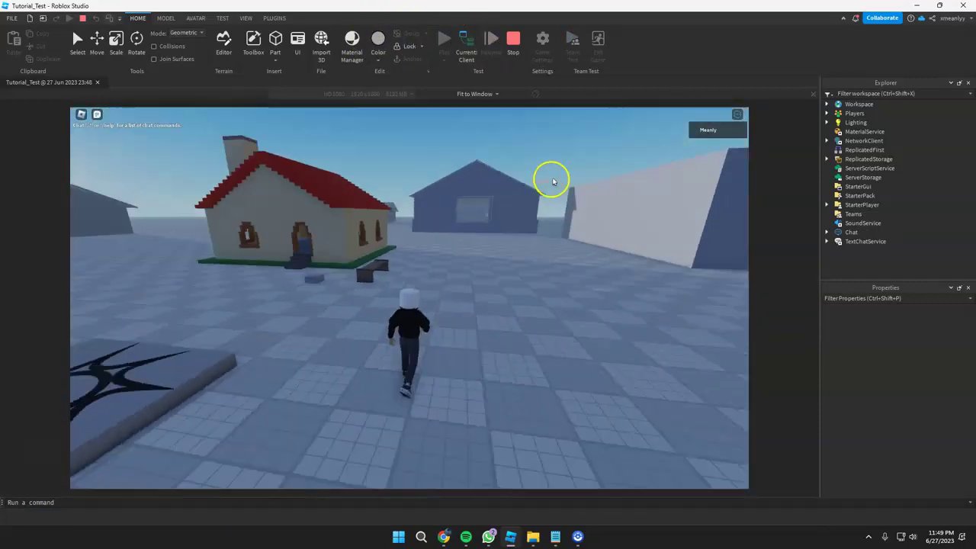
pyautogui.moveTo(553, 181); pyautogui.dragTo(554, 181, button='right')
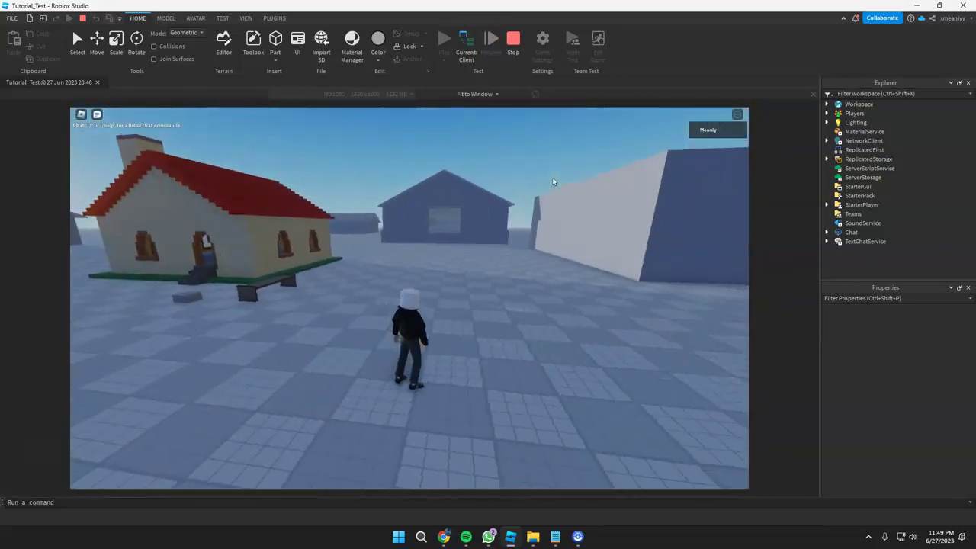
pyautogui.scroll(5, 553, 181)
pyautogui.moveTo(557, 383); pyautogui.dragTo(409, 300, button='right')
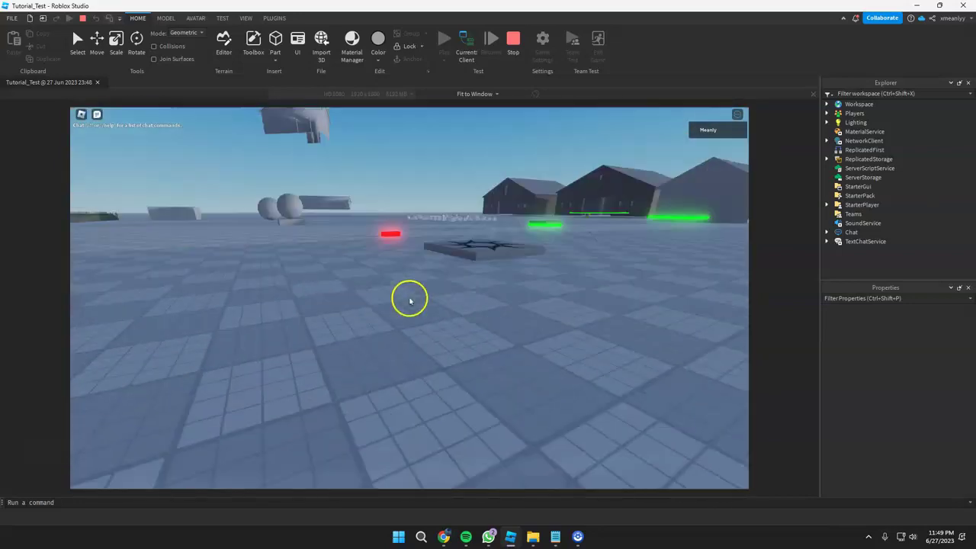
pyautogui.scroll(-2, 409, 299)
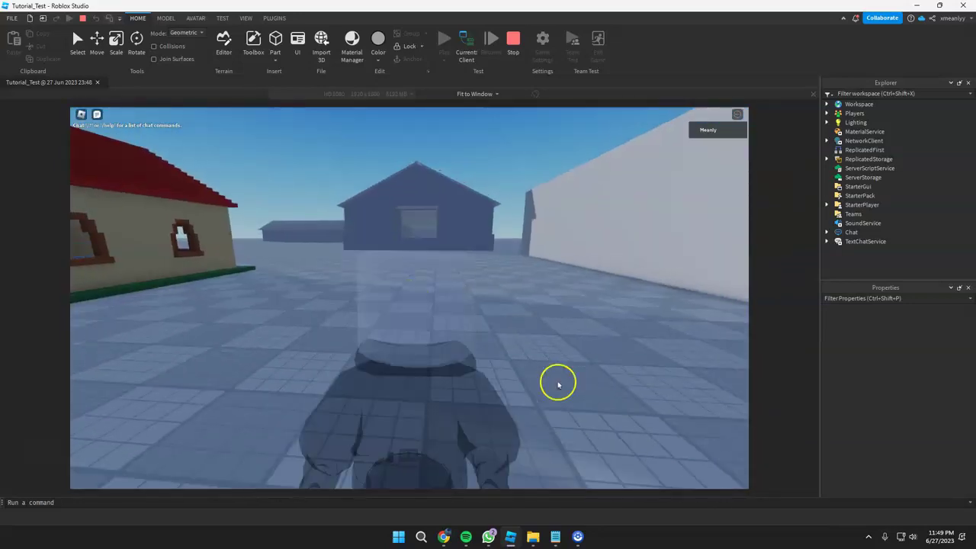
pyautogui.scroll(-3, 557, 384)
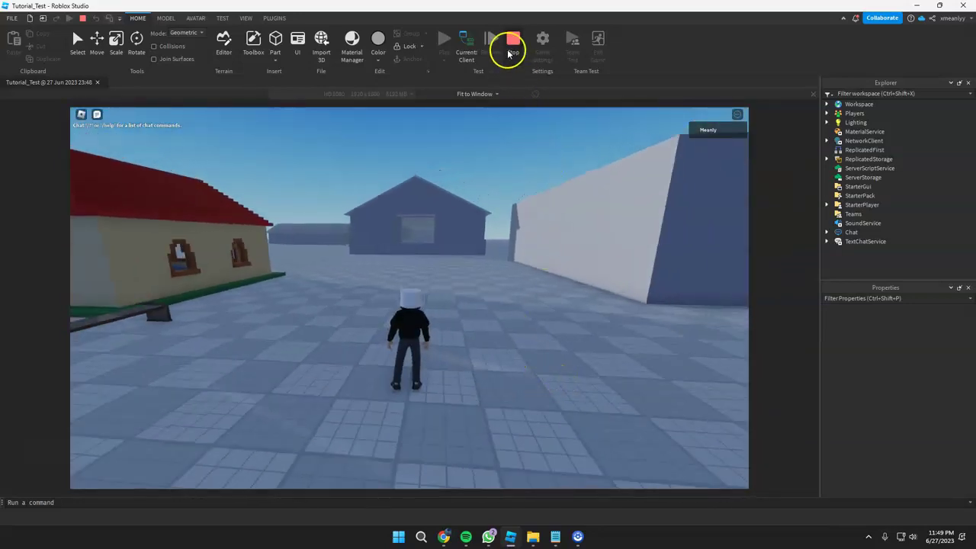
pyautogui.click(511, 44)
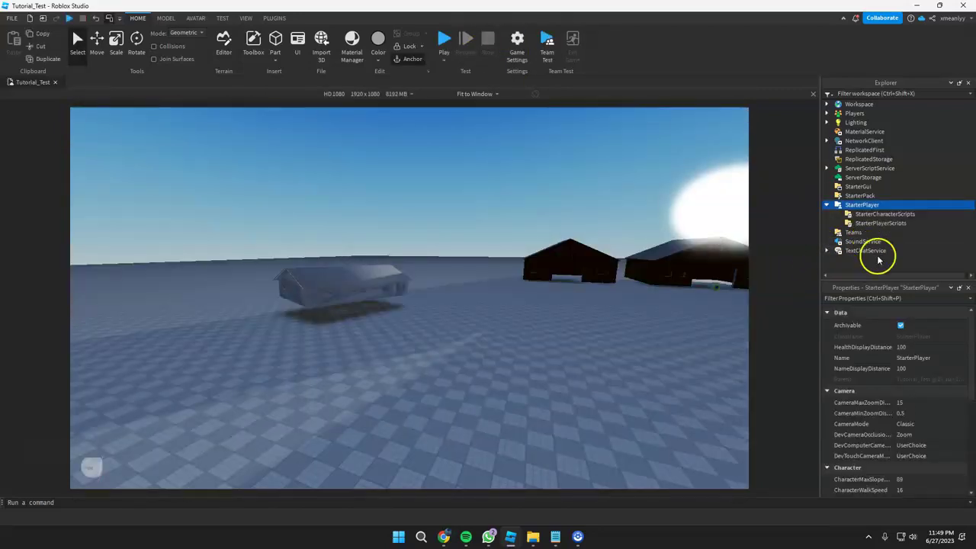
# Set StarterPlayer's CameraMaxZoomDistance to 10
pyautogui.click(915, 412)
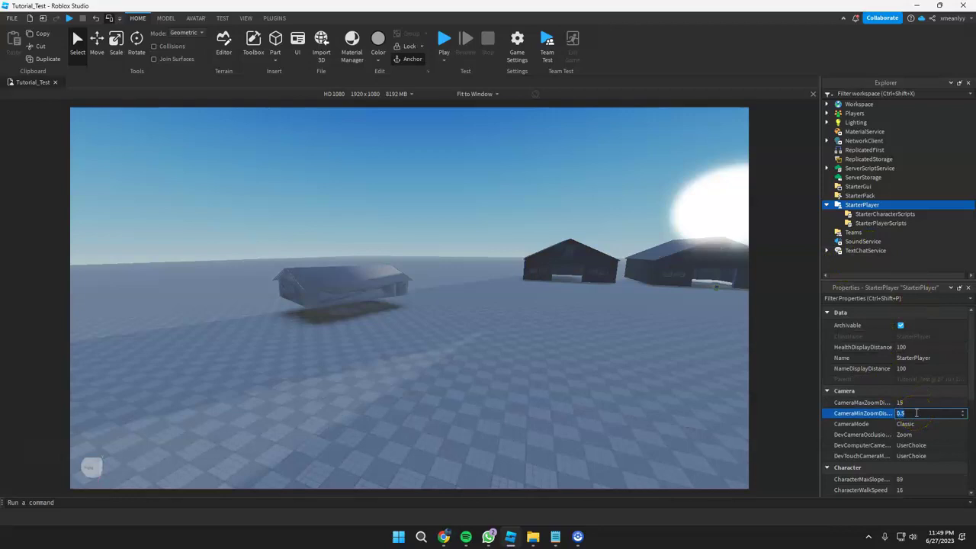
pyautogui.click(889, 412)
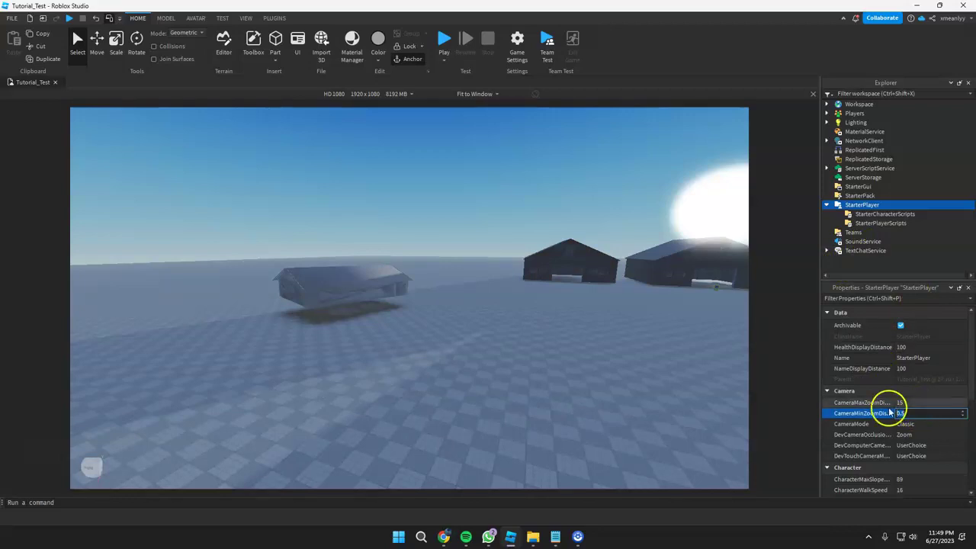
pyautogui.click(907, 412)
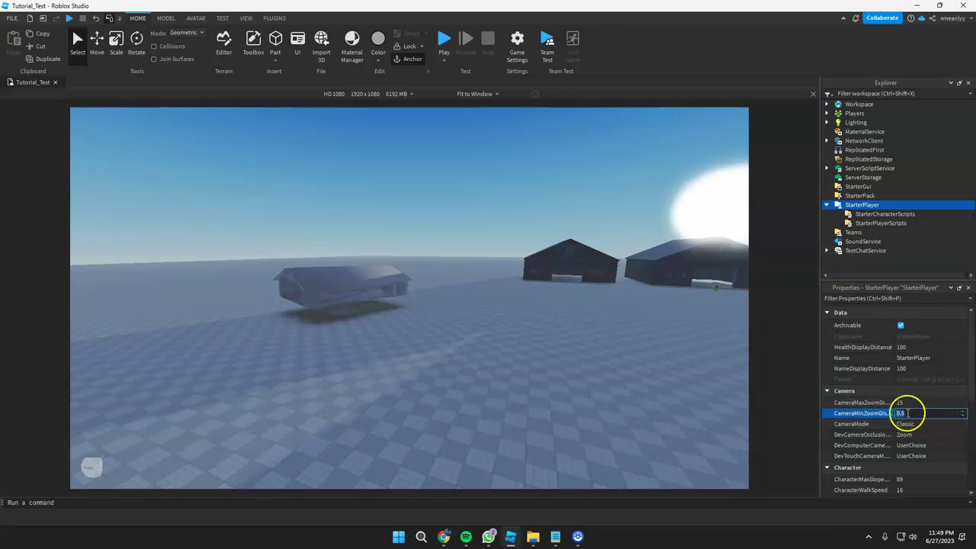
pyautogui.doubleClick(911, 412)
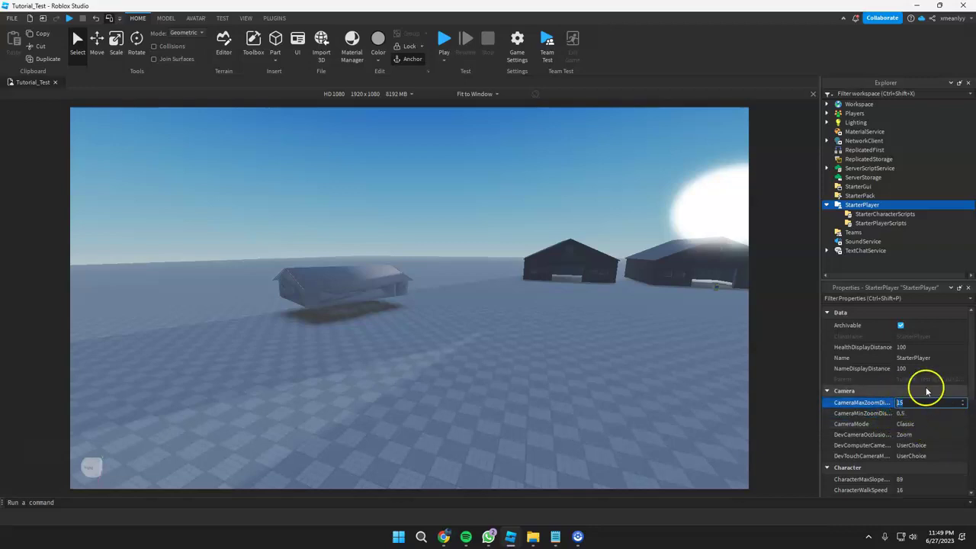
pyautogui.click(918, 402)
pyautogui.write('0.5')
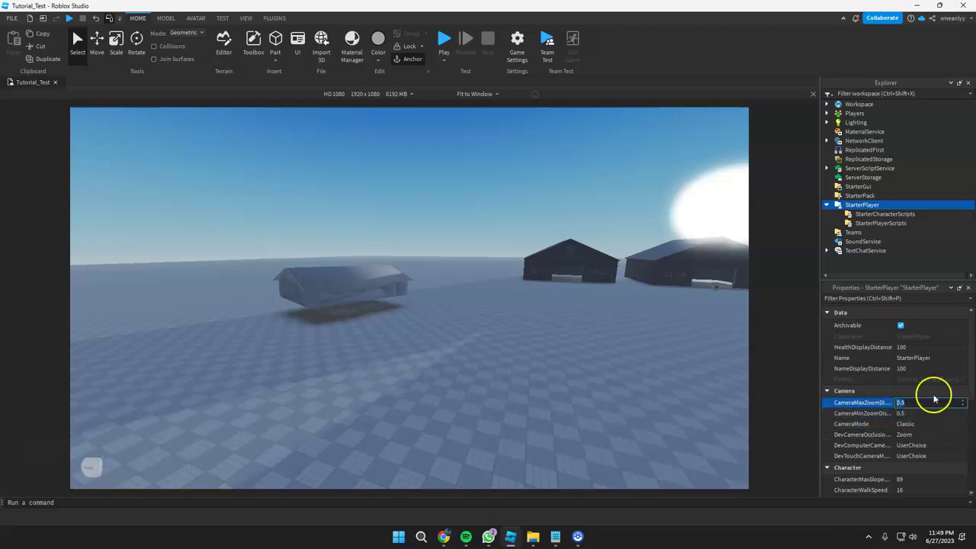
pyautogui.doubleClick(909, 402)
pyautogui.press('Return')
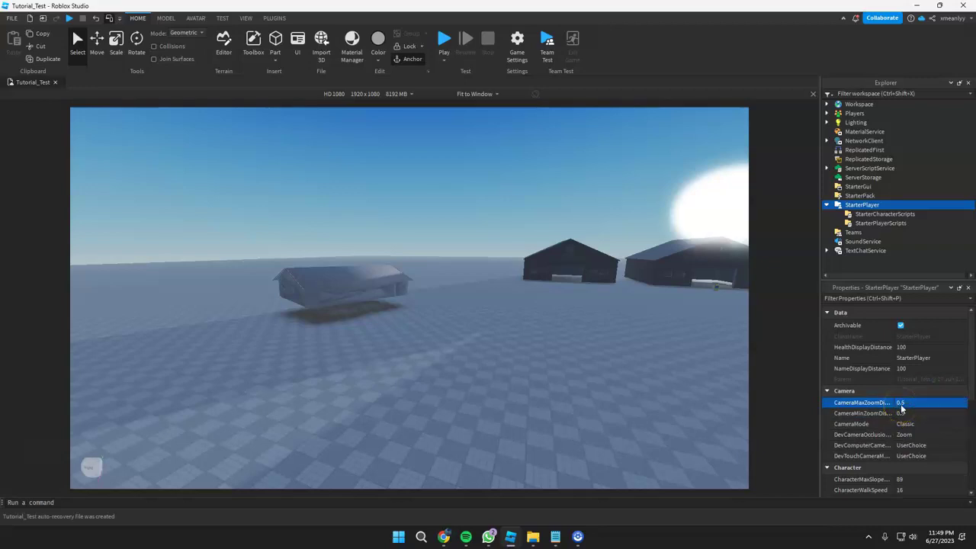
# Set CameraMinZoomDistance from 0.5 to 10 and start a playtest
pyautogui.click(911, 412)
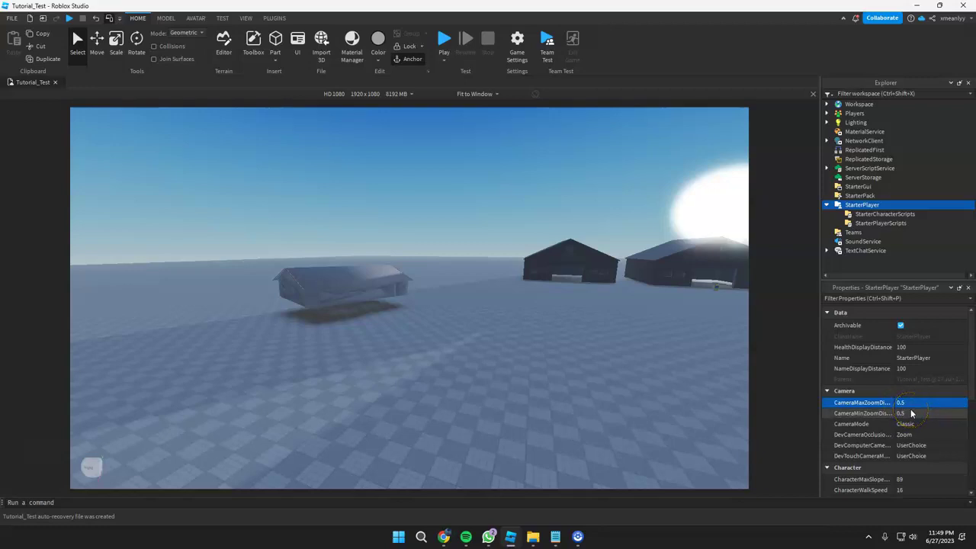
pyautogui.click(911, 410)
pyautogui.click(912, 403)
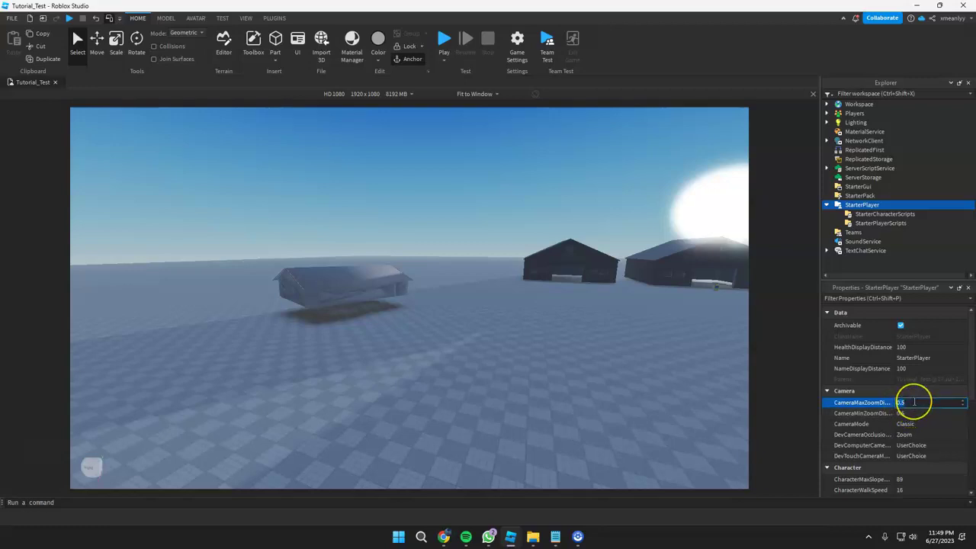
pyautogui.write('10')
pyautogui.click(912, 413)
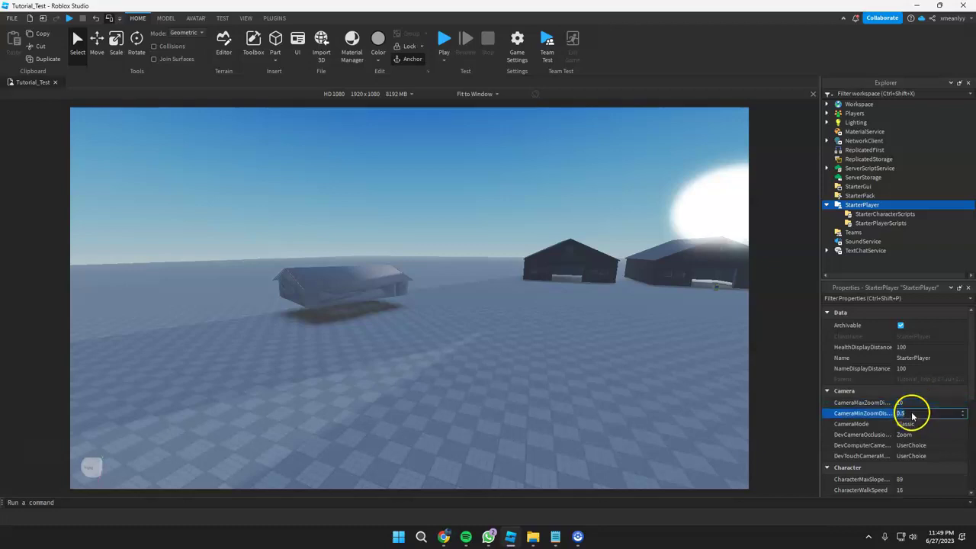
pyautogui.write('10')
pyautogui.press('Return')
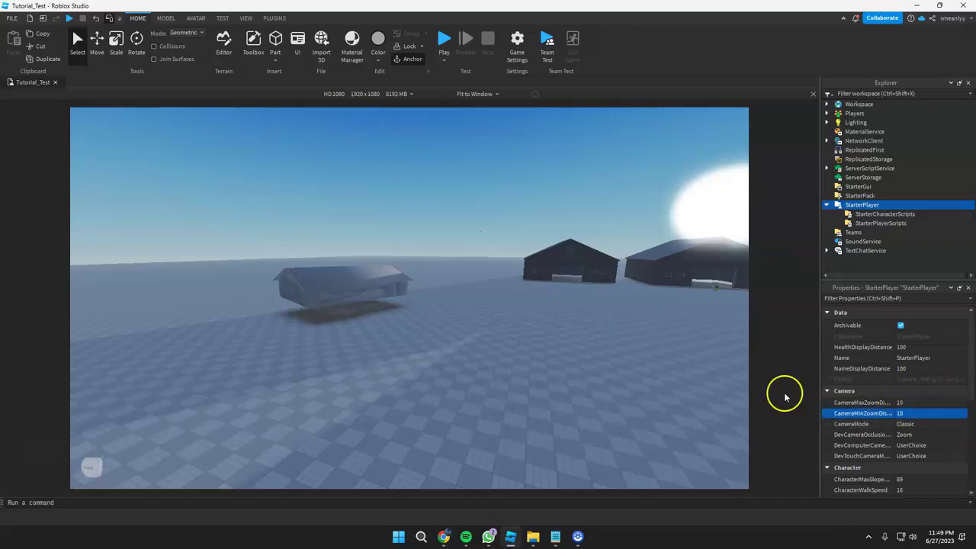
pyautogui.click(442, 38)
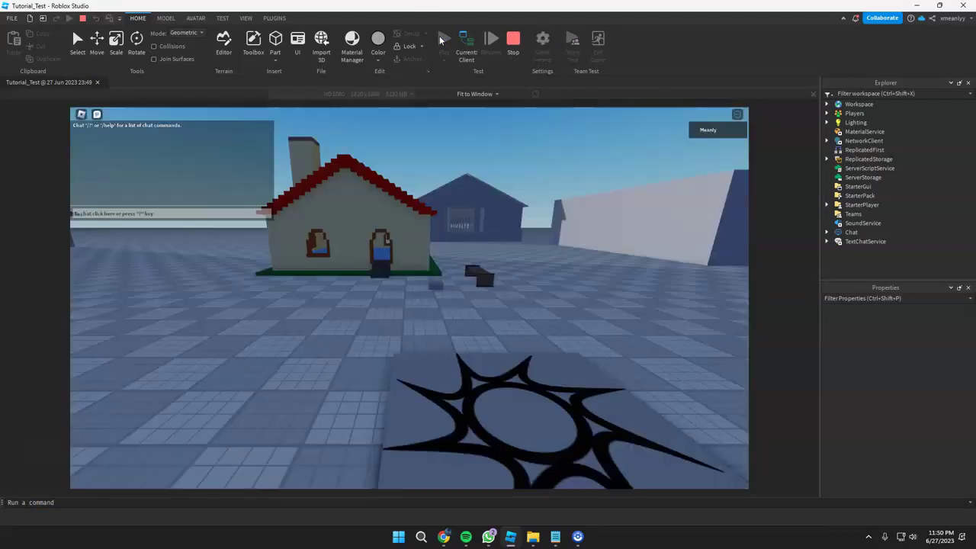
# Run the character toward the house and back, orbiting to confirm the fixed third-person distance
pyautogui.press('w')
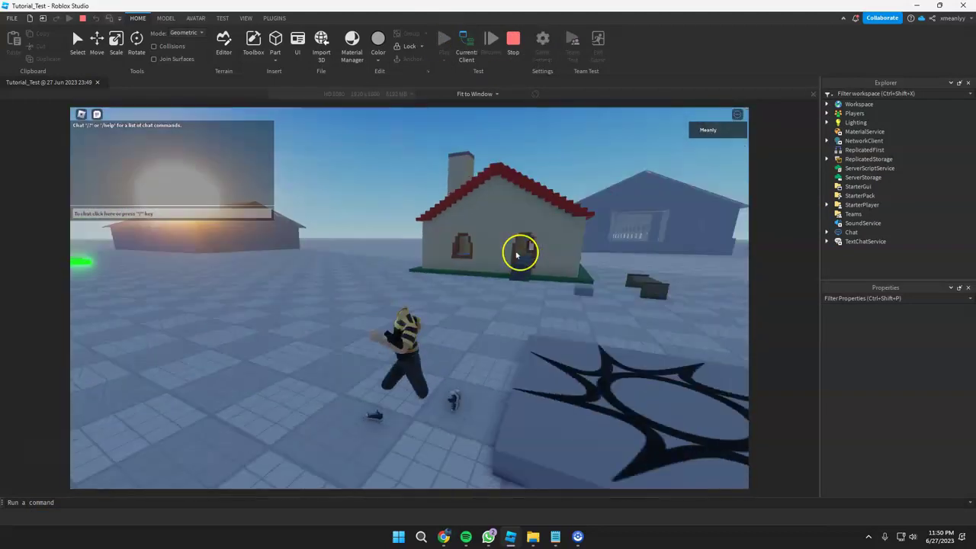
pyautogui.moveTo(520, 255); pyautogui.dragTo(517, 255, button='right')
pyautogui.press('w')
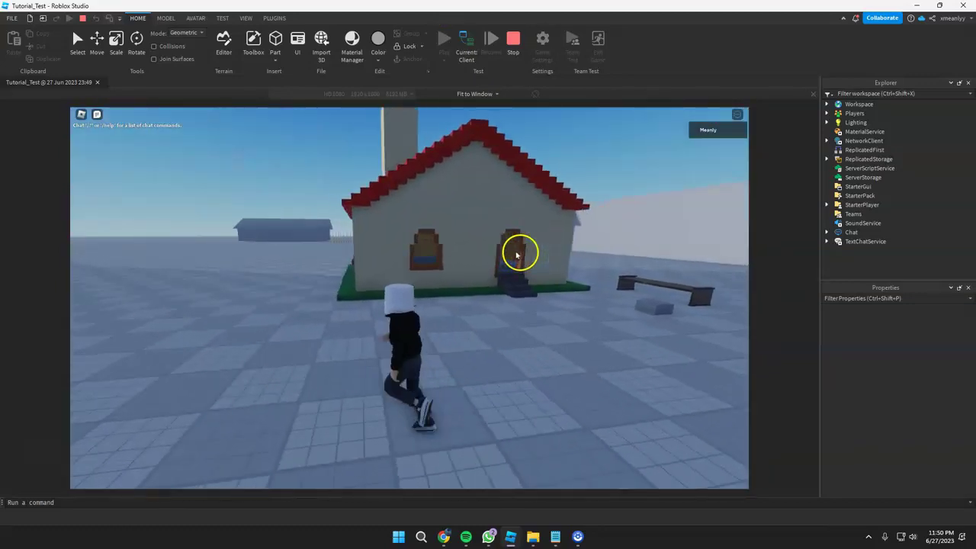
pyautogui.press('a')
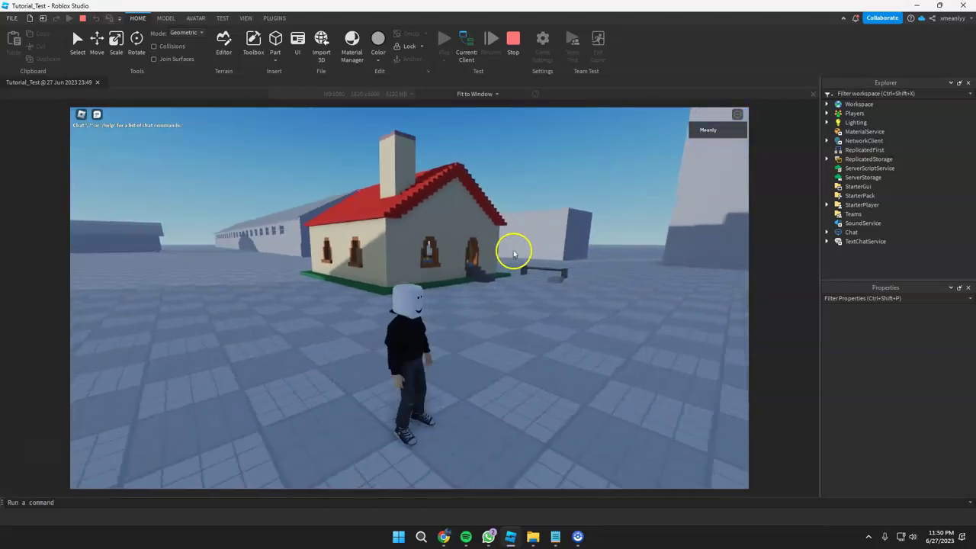
pyautogui.press('w')
pyautogui.press('s')
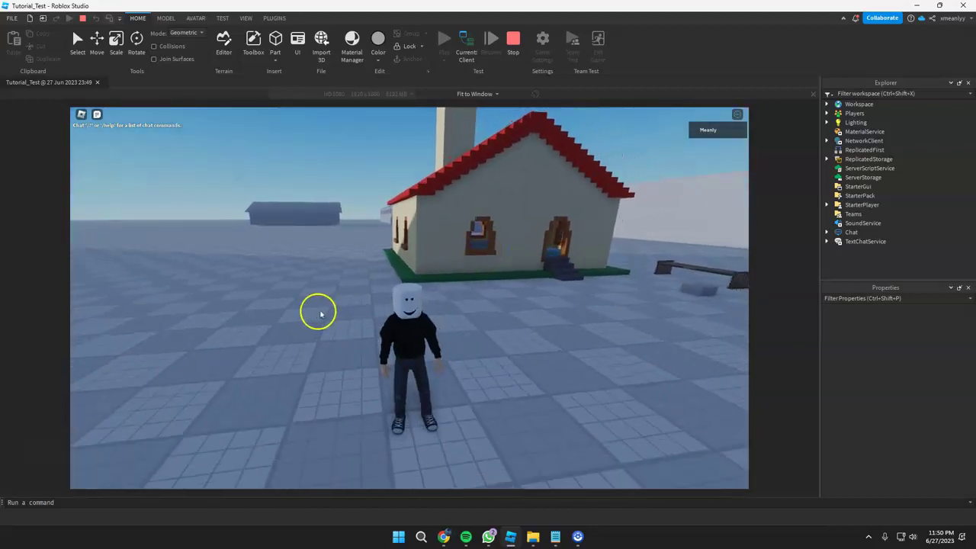